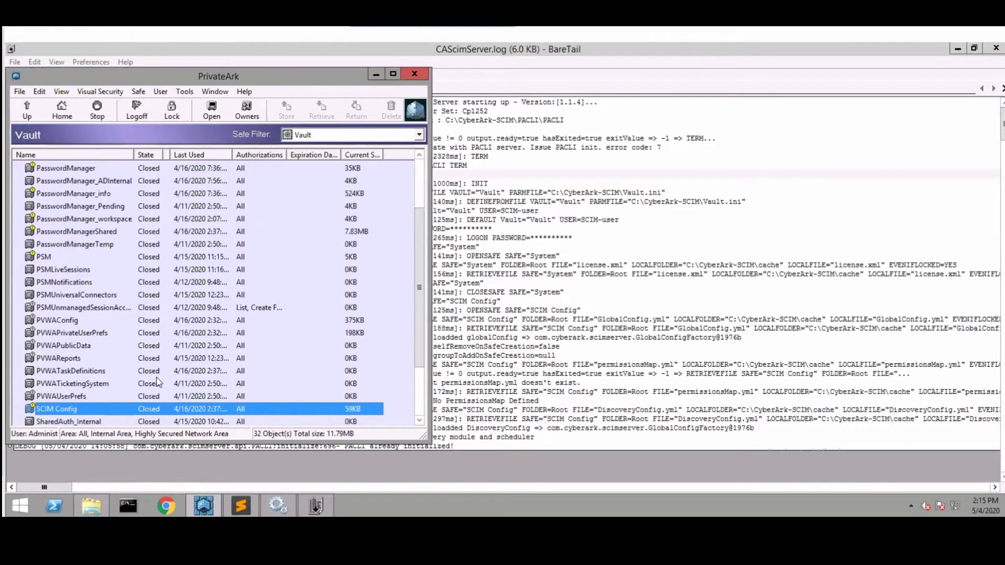
# Confirm enableDiscoveryModule is true in SCIM Config's GlobalConfig.yml, then open DiscoveryConfig.yml.
pyautogui.doubleClick(74, 412)
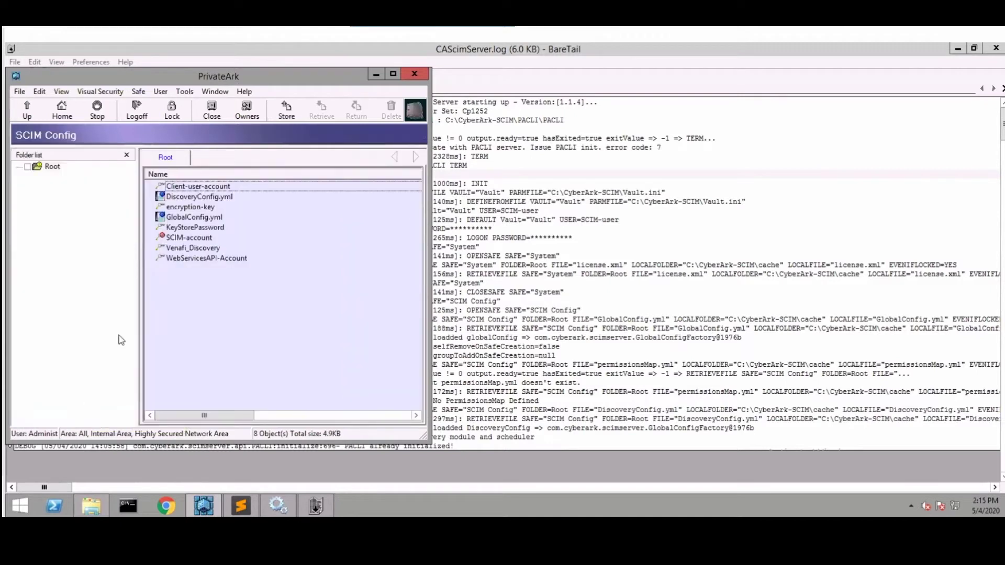
pyautogui.doubleClick(183, 218)
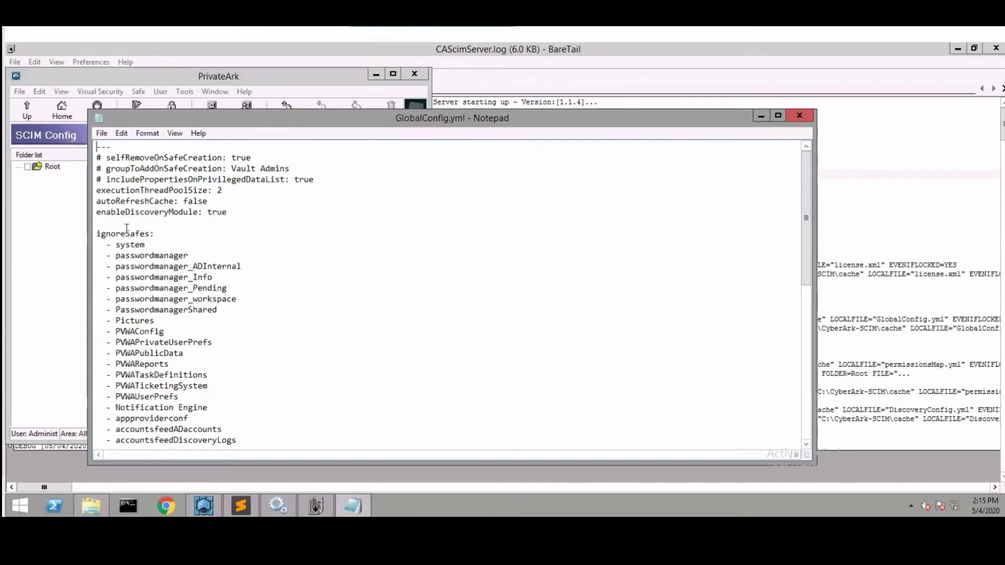
pyautogui.press('Down')
pyautogui.press('Down')
pyautogui.press('Down')
pyautogui.press('Down')
pyautogui.press('Down')
pyautogui.hotkey('ctrl', 'shift', 'Right')
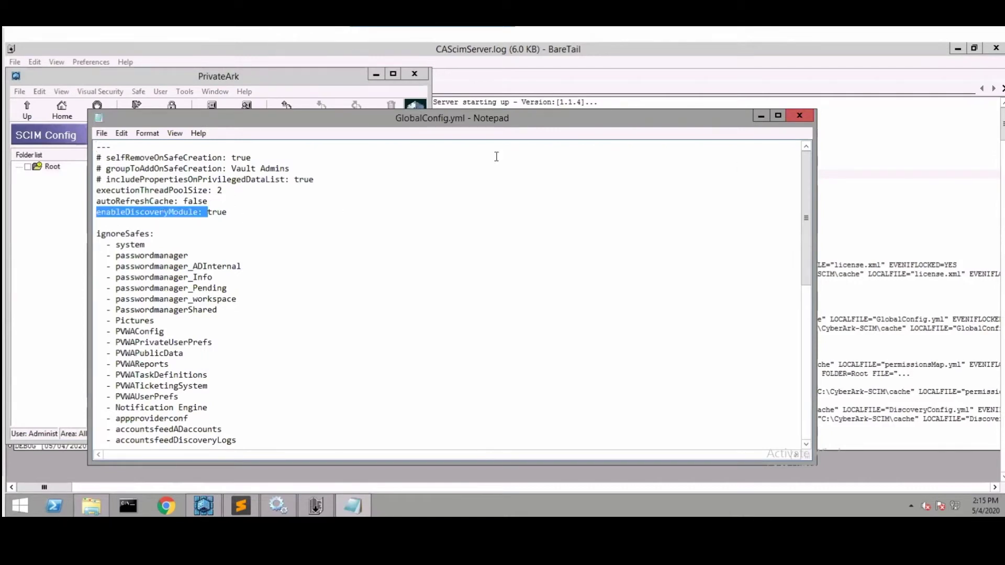
pyautogui.click(799, 115)
pyautogui.doubleClick(205, 196)
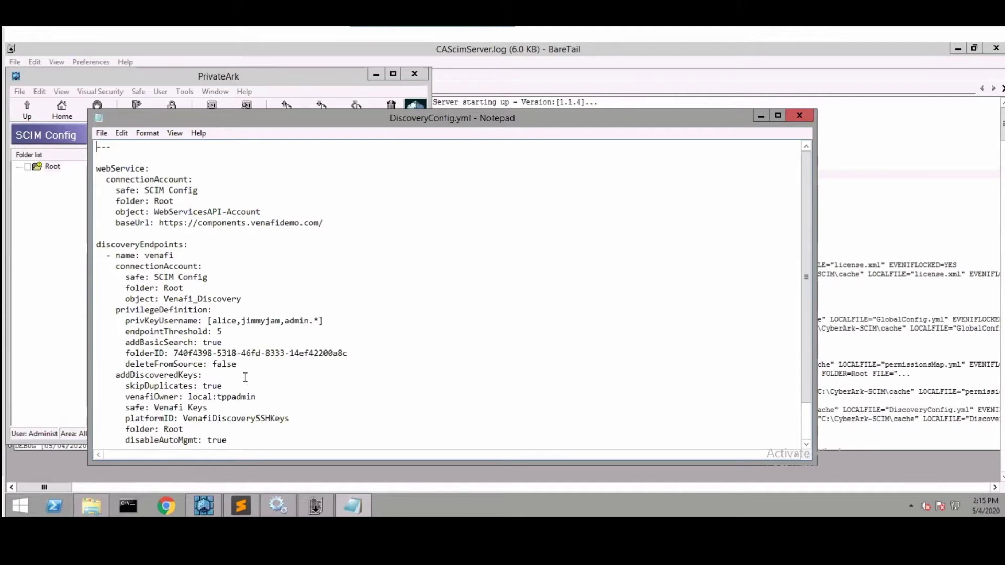
# Highlight the VenafiDiscoverySSHKeys platform and Venafi Keys safe, close the file, and view the SCIM log.
pyautogui.doubleClick(215, 419)
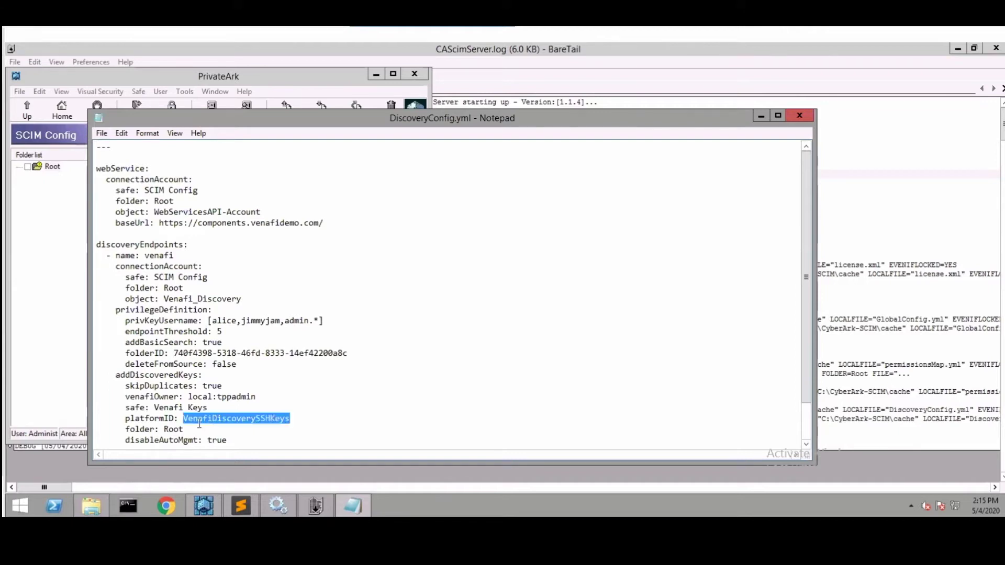
pyautogui.click(175, 408)
pyautogui.doubleClick(174, 408)
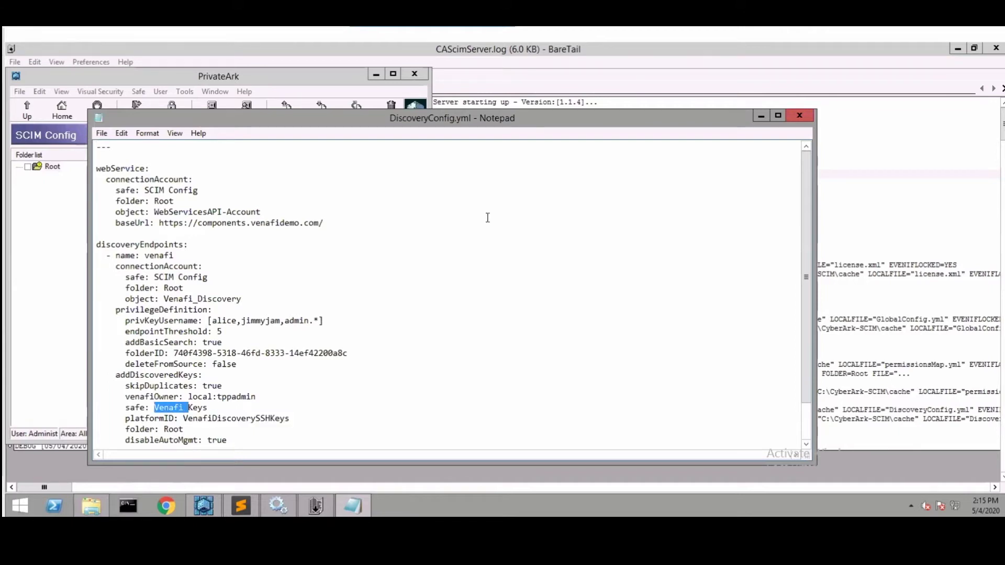
pyautogui.click(800, 115)
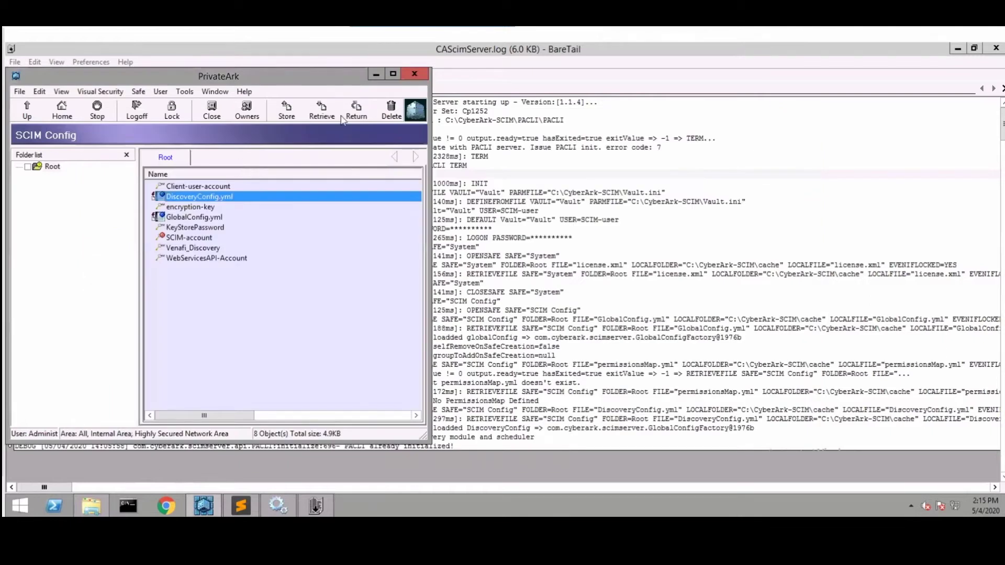
pyautogui.click(254, 217)
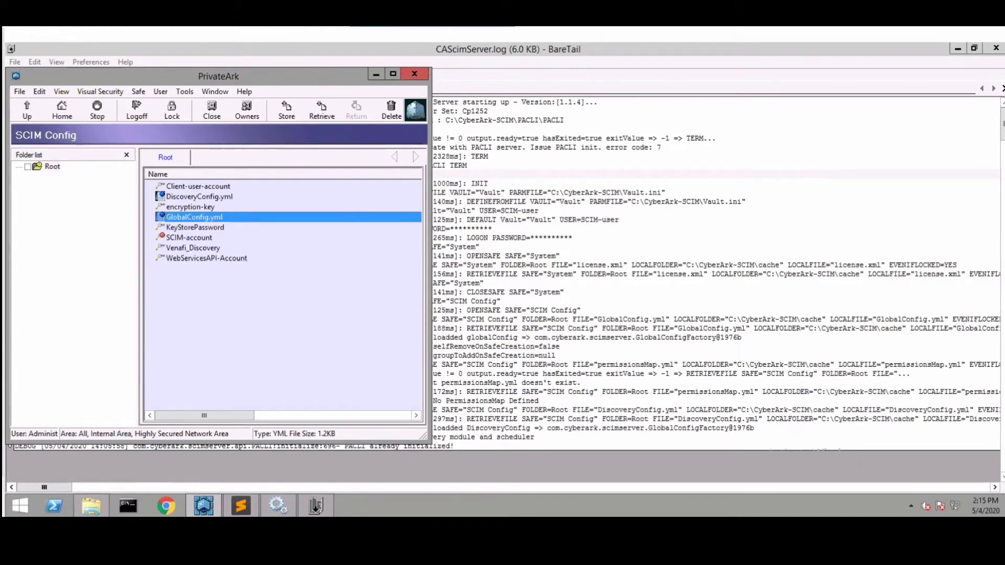
pyautogui.click(594, 282)
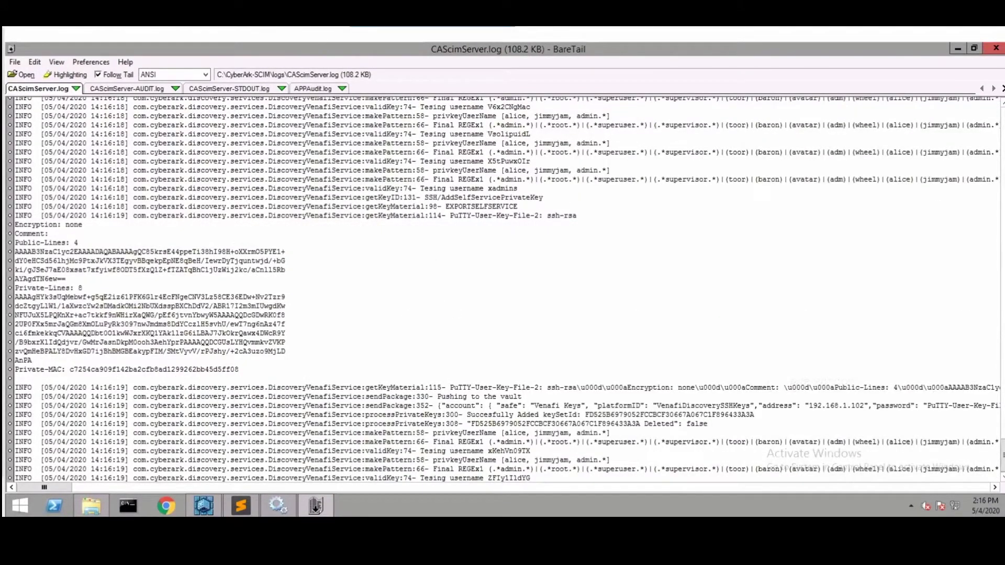
# In the Venafi web console, refresh the policy tree and expand CyberArkFolder to show its key entries.
pyautogui.click(434, 27)
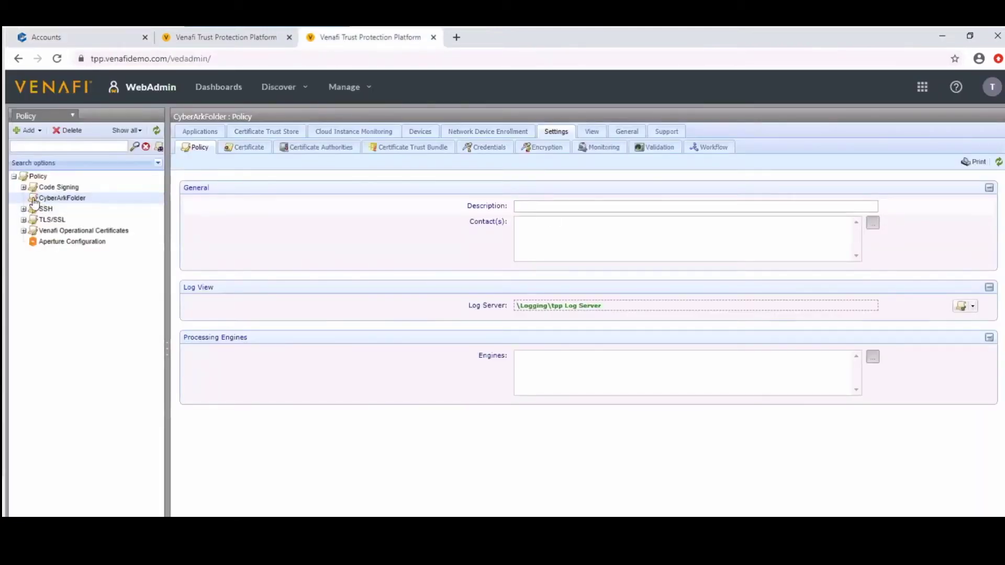
pyautogui.click(157, 131)
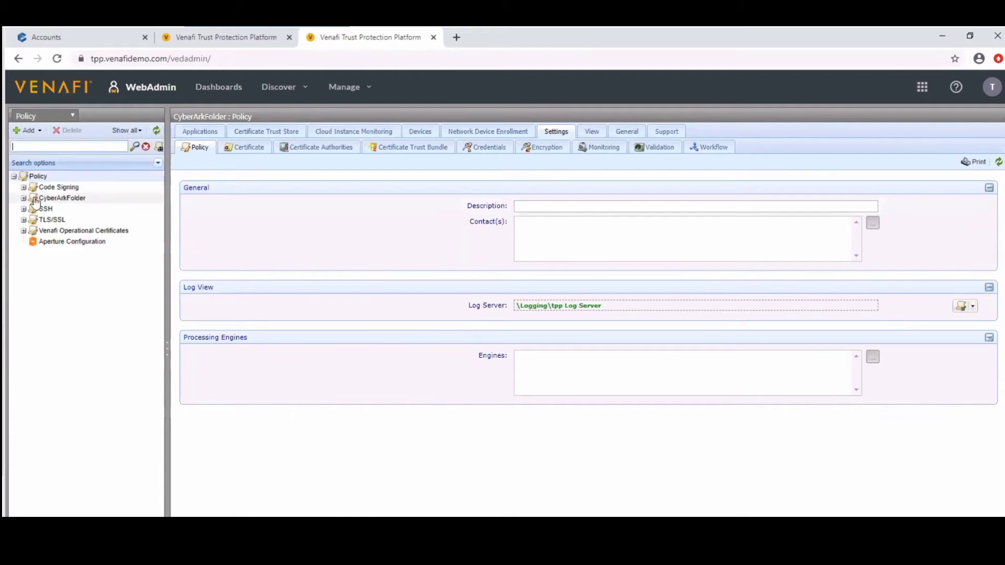
pyautogui.click(23, 198)
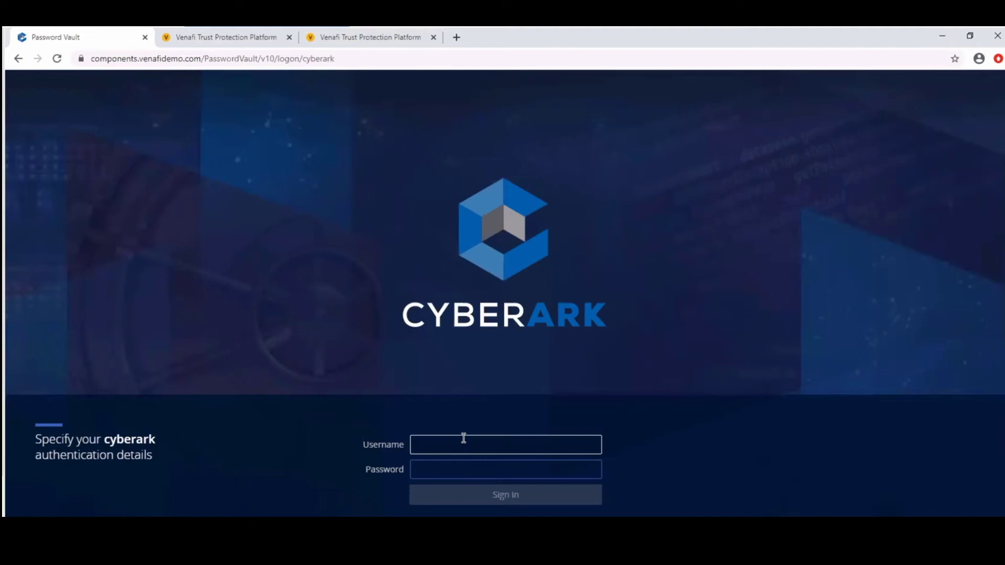
# Enter the PVWA username and password to sign in.
pyautogui.write('bizdev')
pyautogui.press('Tab')
pyautogui.write('*******')
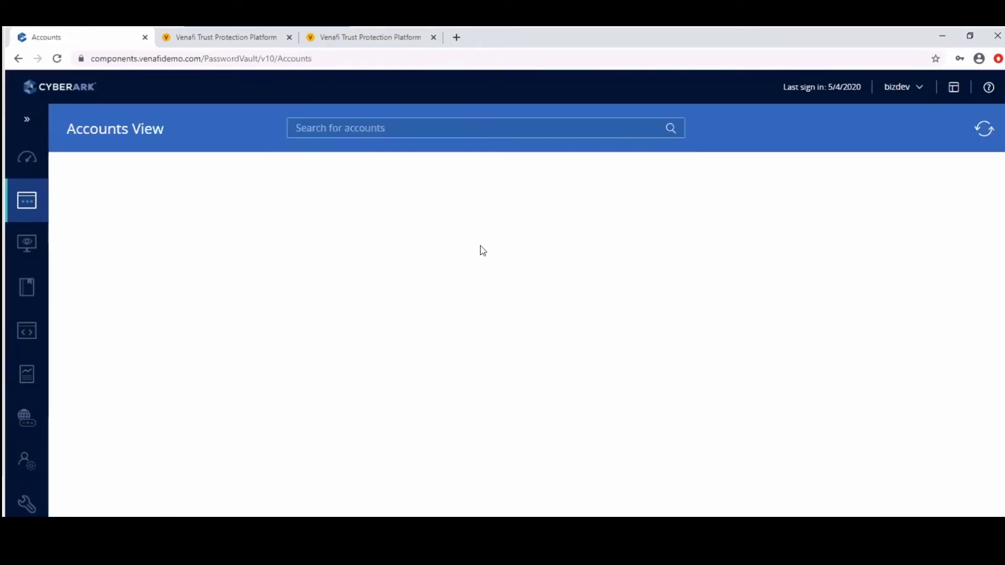
# Filter to newly added accounts and open them in the classic Accounts interface.
pyautogui.click(401, 234)
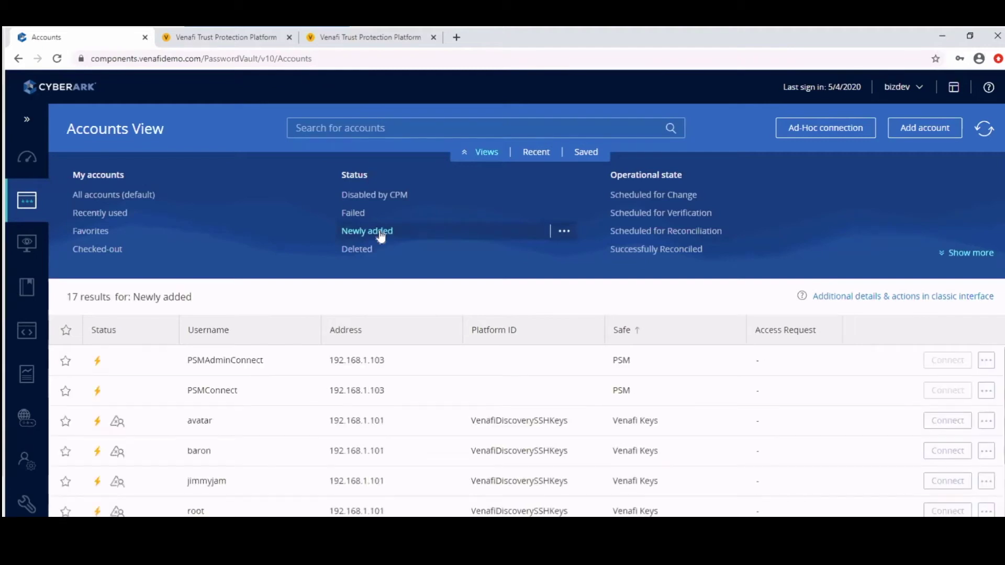
pyautogui.scroll(-3, 273, 382)
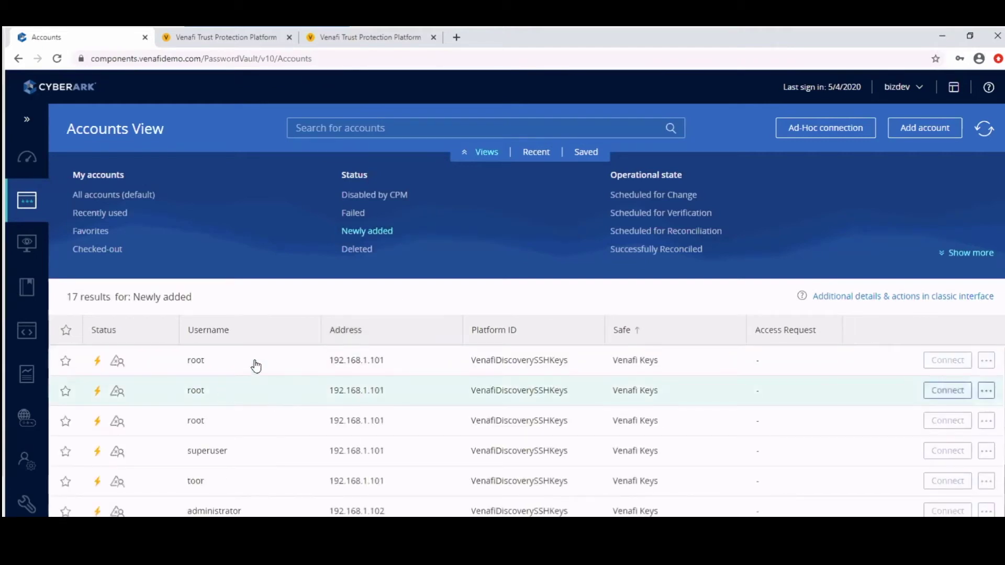
pyautogui.scroll(-1, 419, 440)
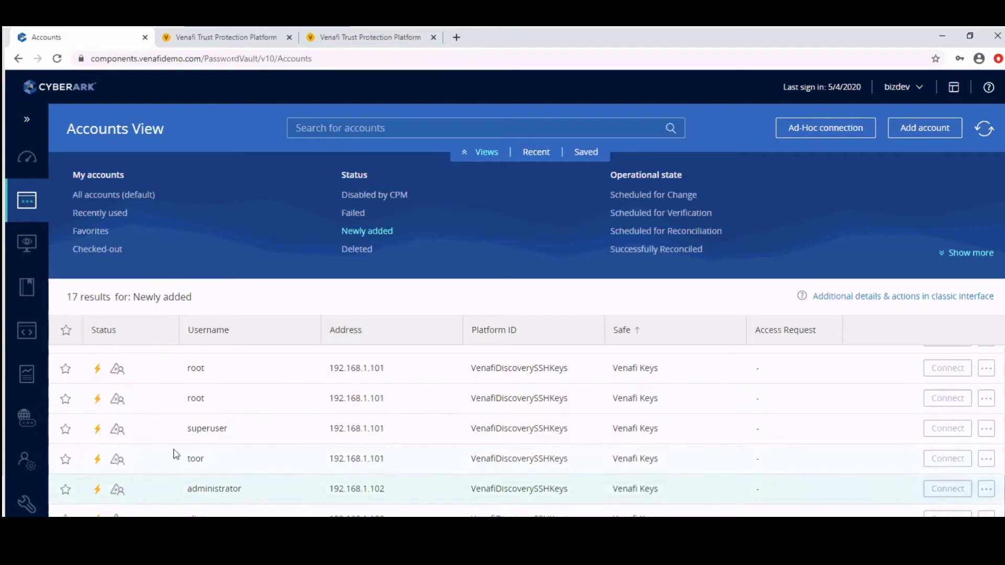
pyautogui.click(903, 300)
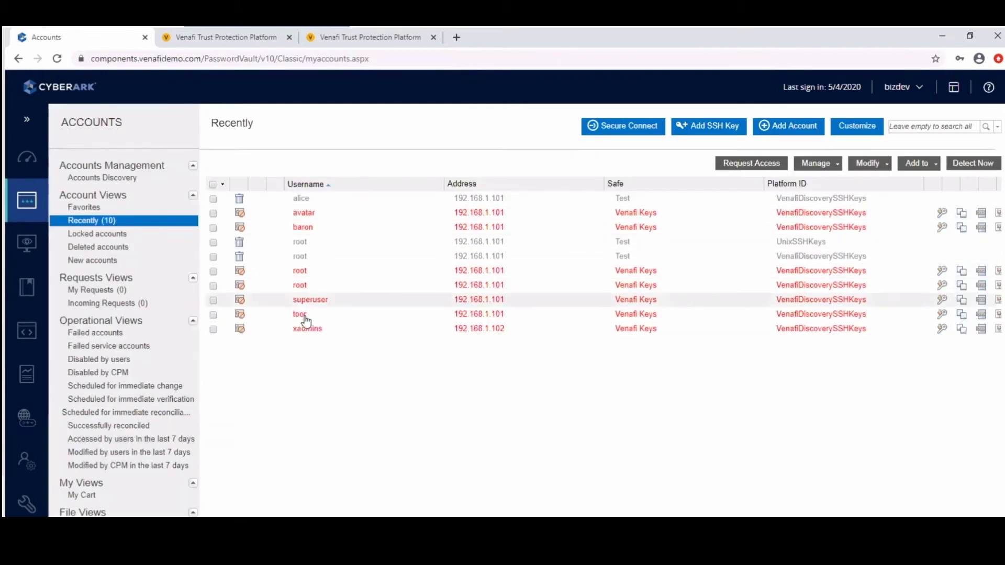
# Open SSH Key Details for the toor account in the Venafi Keys safe.
pyautogui.click(412, 313)
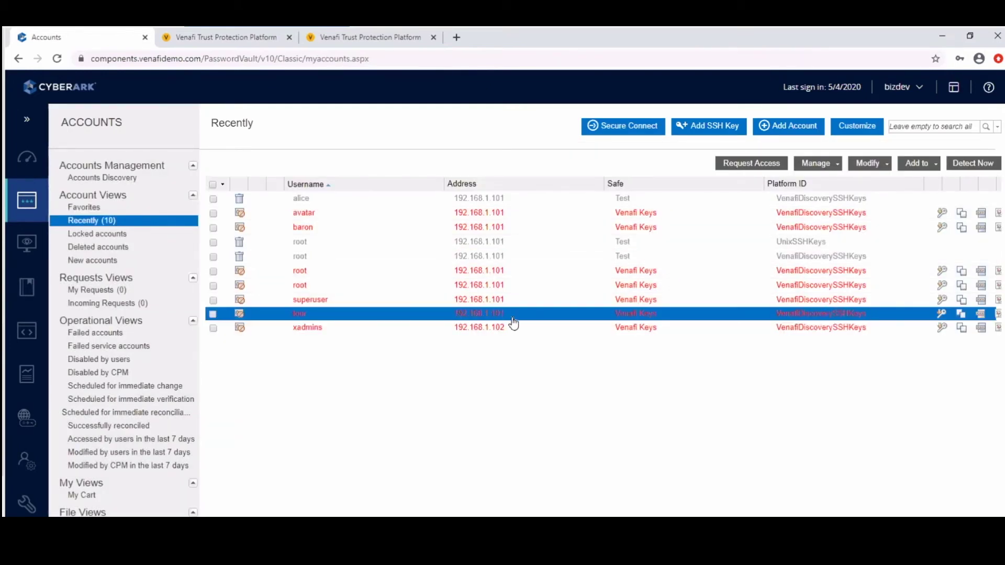
pyautogui.doubleClick(495, 317)
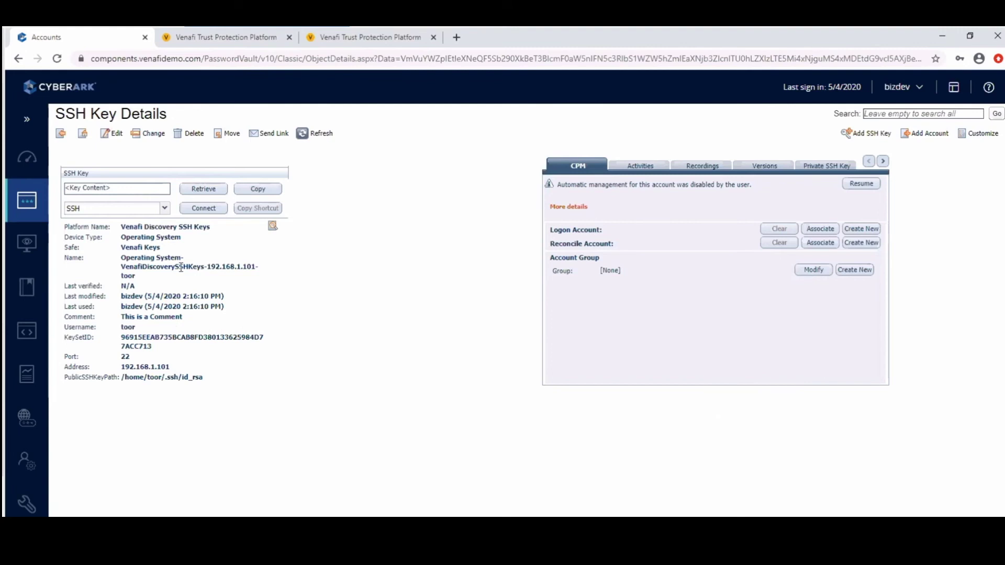
# Connect via SSH to 192.168.1.101 as toor and run screenfetch in the PSM session.
pyautogui.click(221, 209)
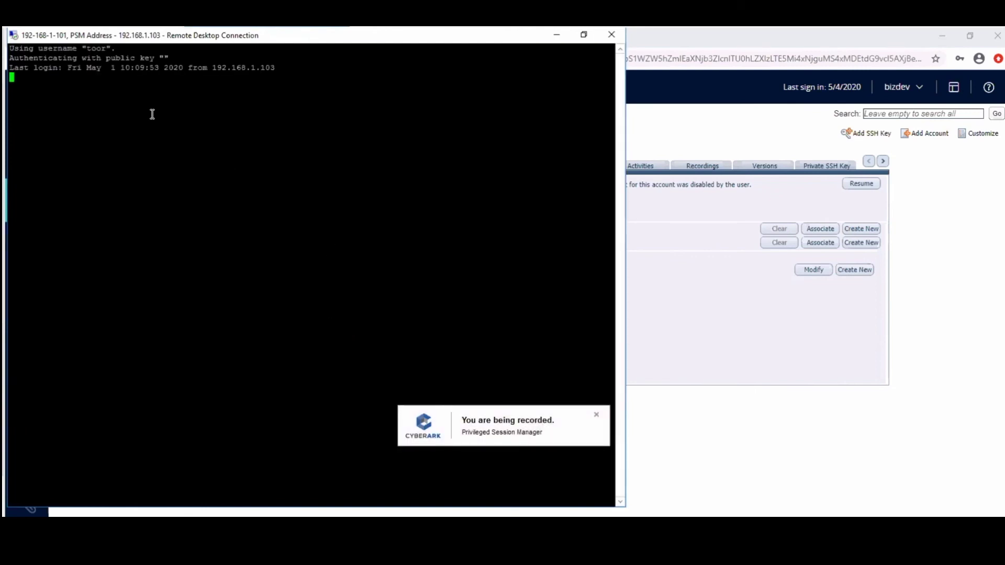
pyautogui.press('Return')
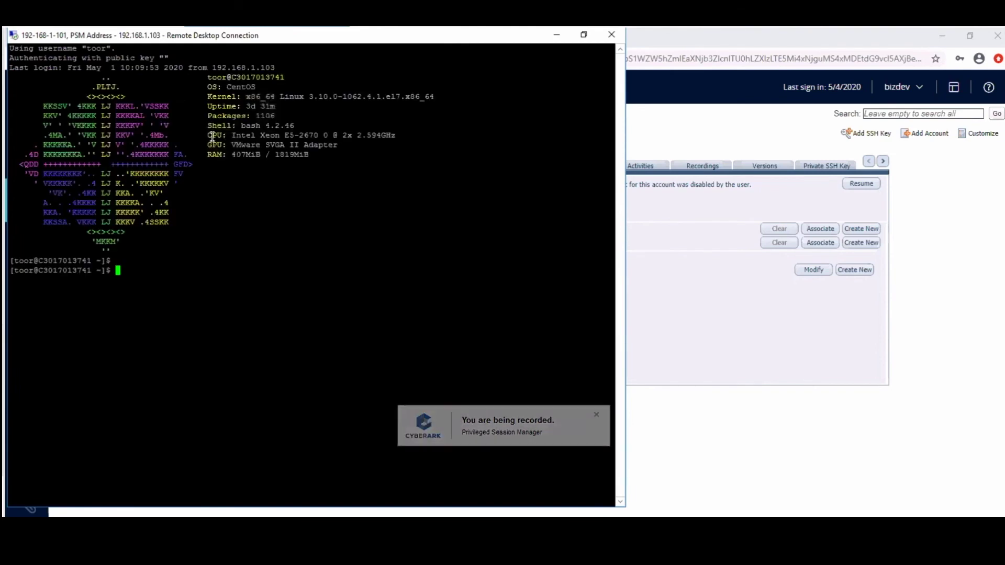